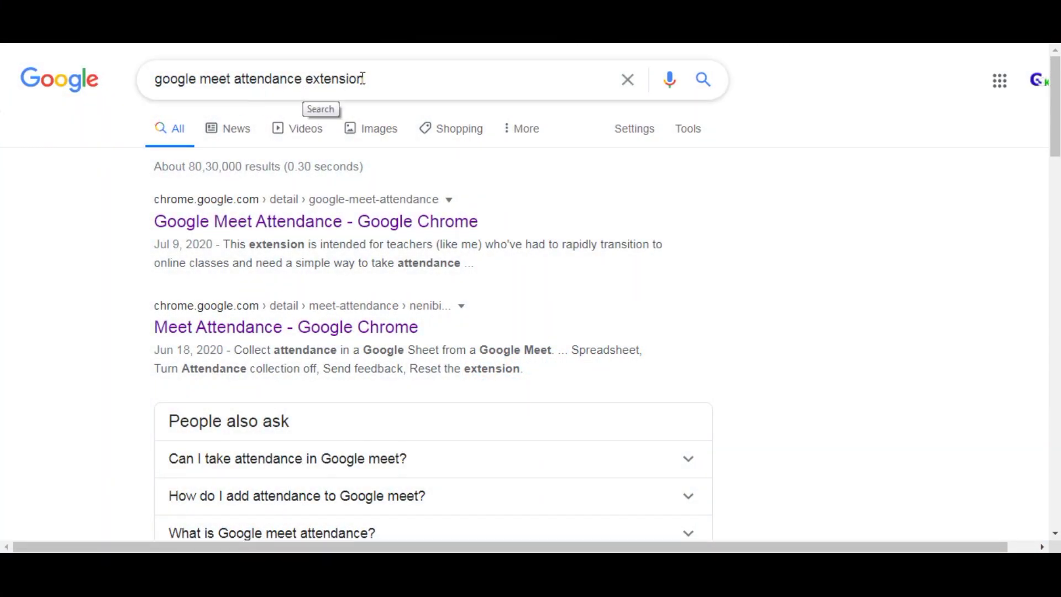
Open the Google Meet Attendance extension from the search results and review its store page, including screenshots, title and publisher.
click(399, 218)
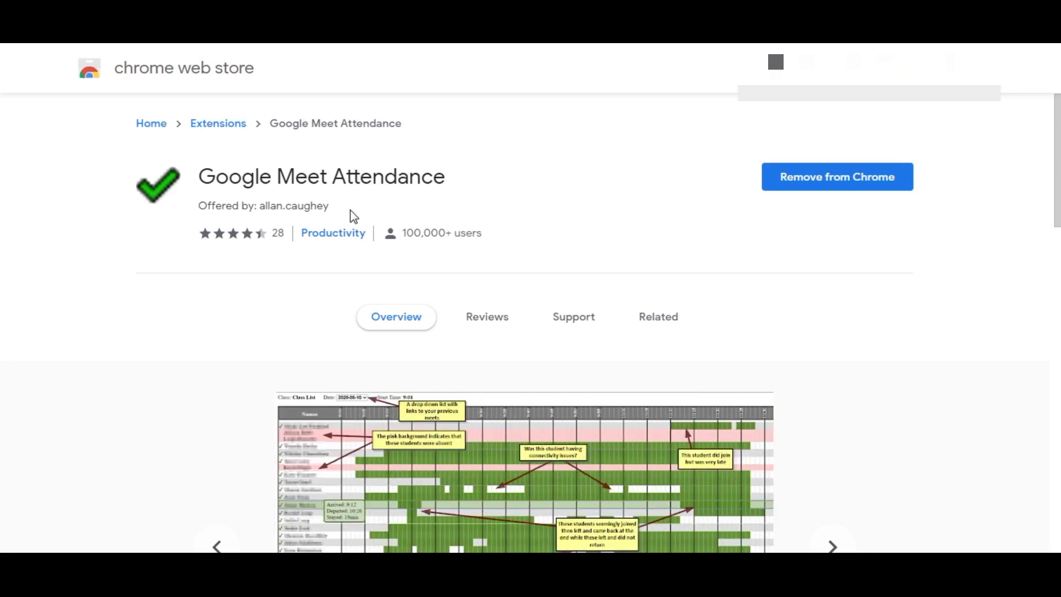
drag(1057, 154, 1059, 226)
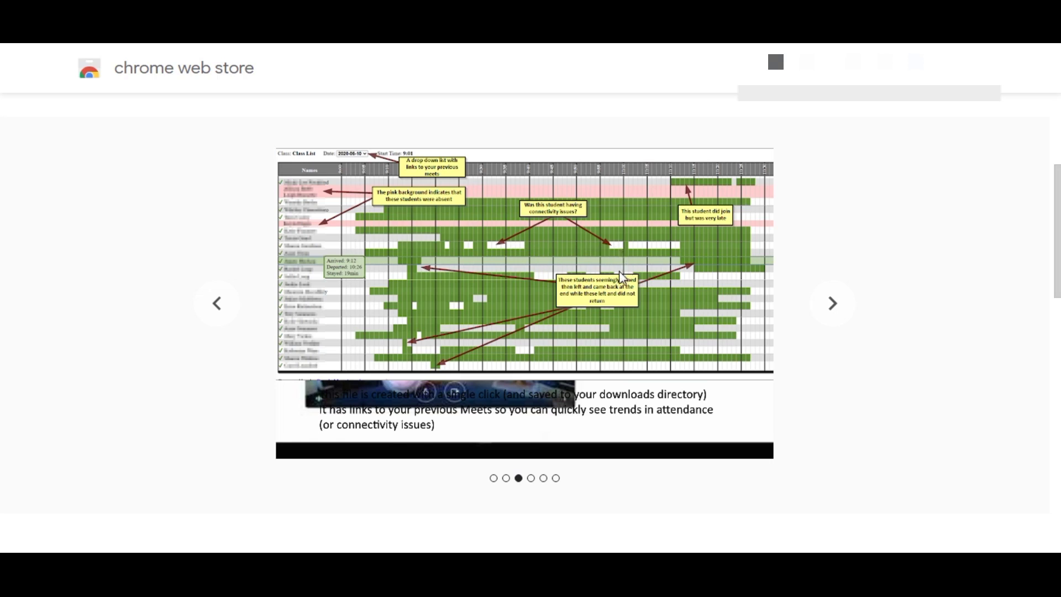
scroll(515, 225, up, 1)
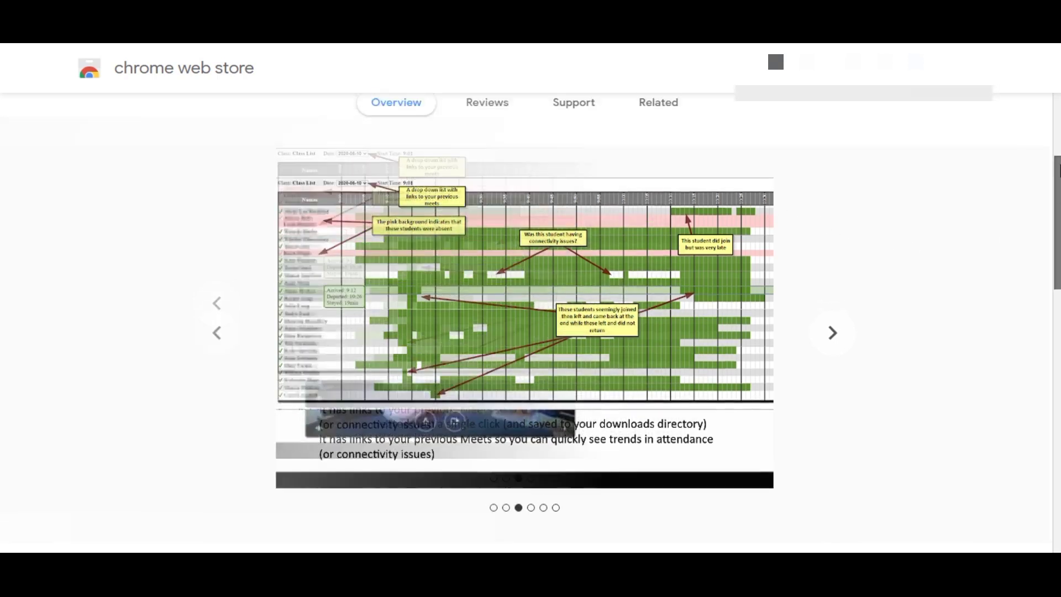
scroll(515, 271, up, 3)
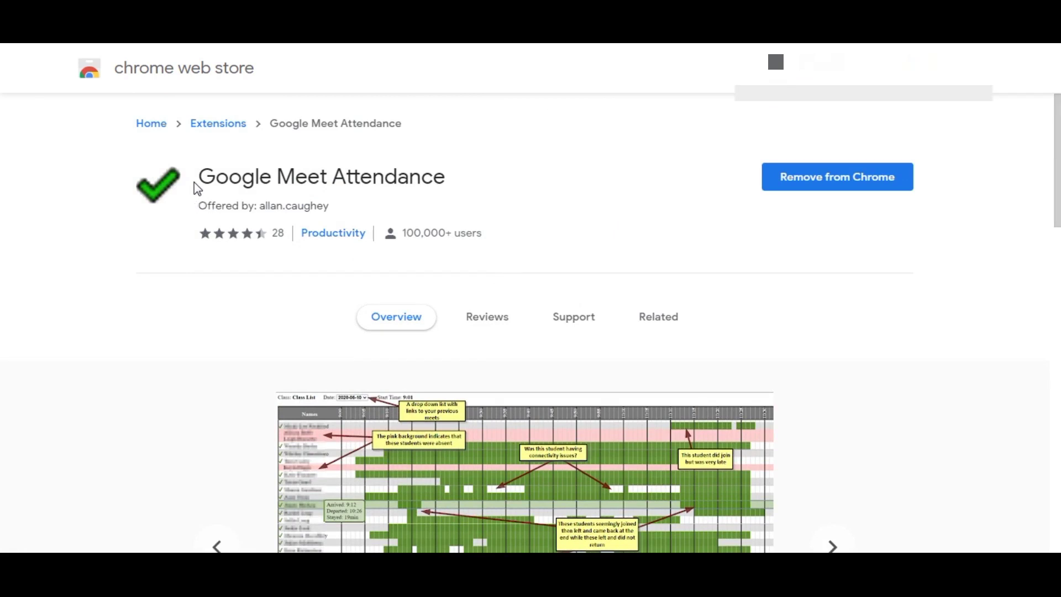
drag(199, 178, 434, 190)
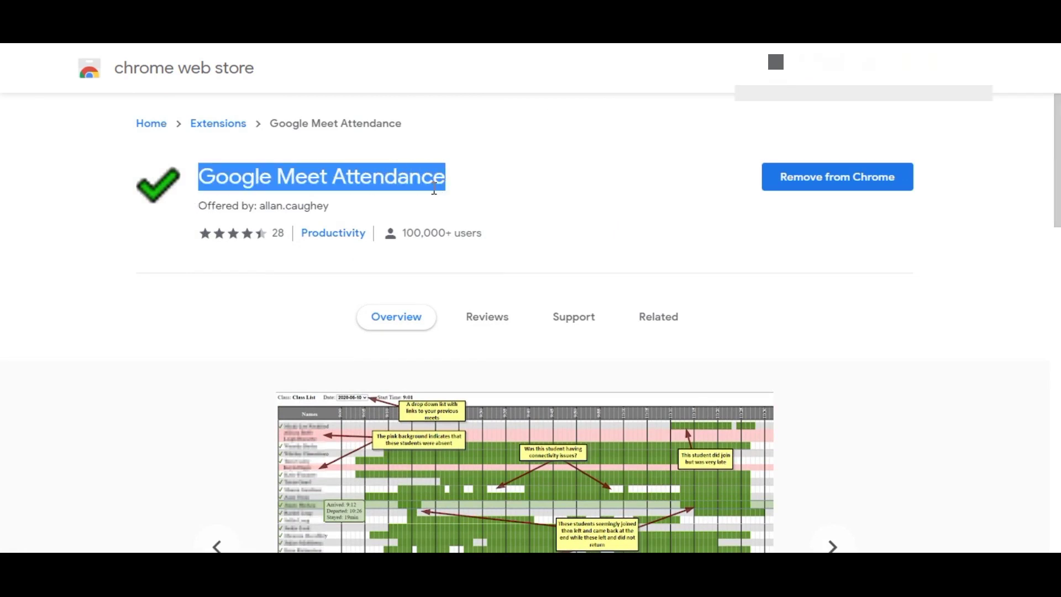
drag(260, 205, 334, 207)
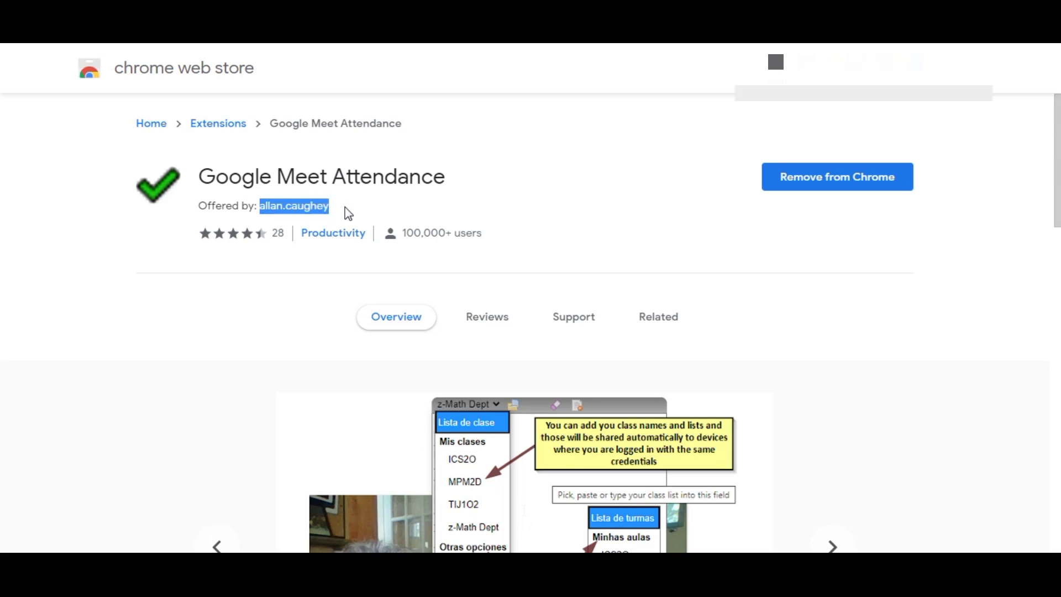
click(350, 212)
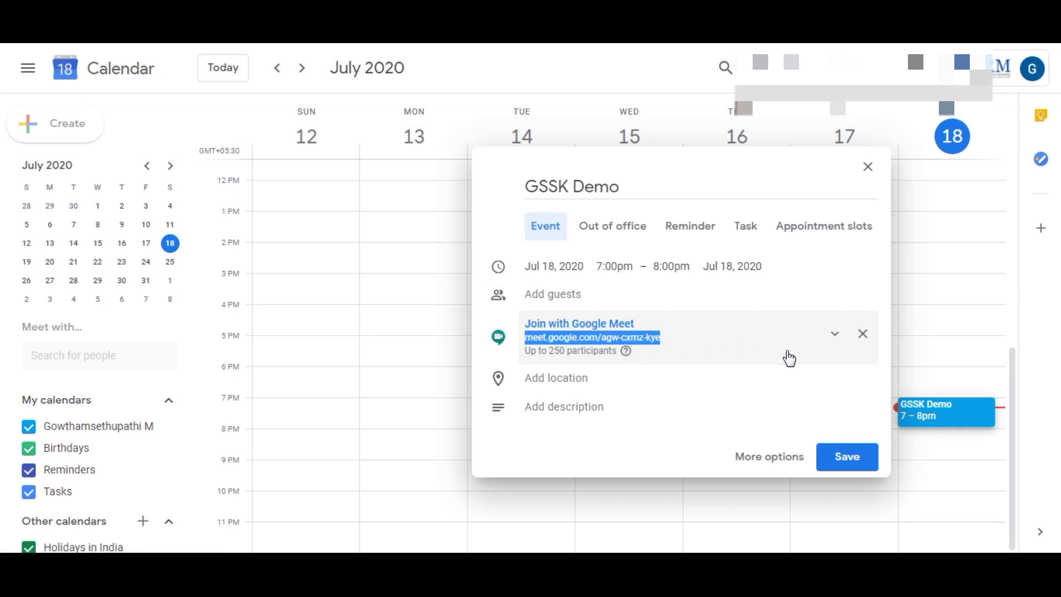
Add a live stream to the GSSK Demo event's Google Meet conference details and save the event.
click(835, 335)
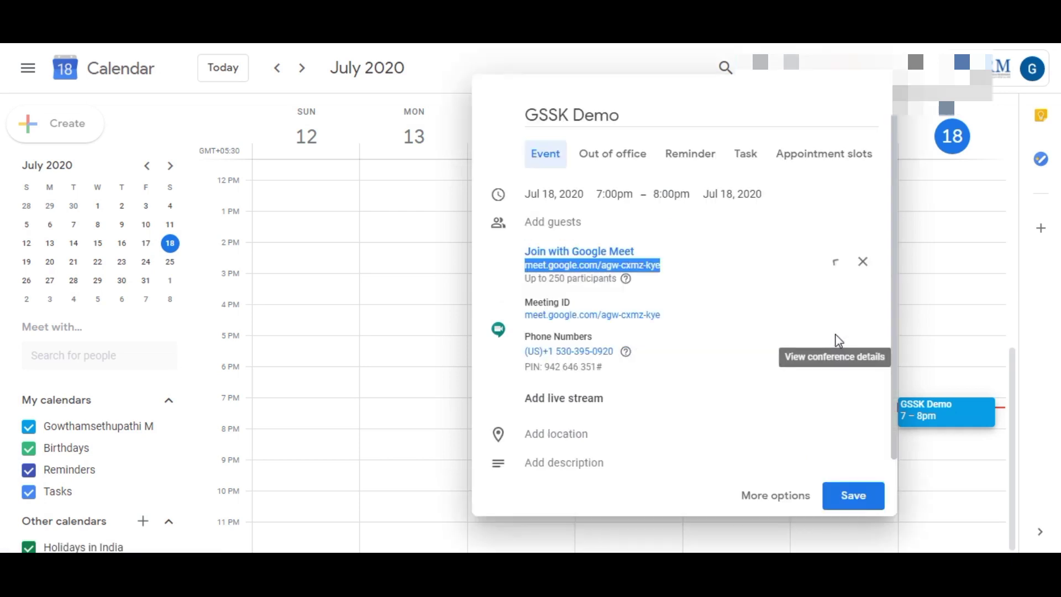
click(558, 410)
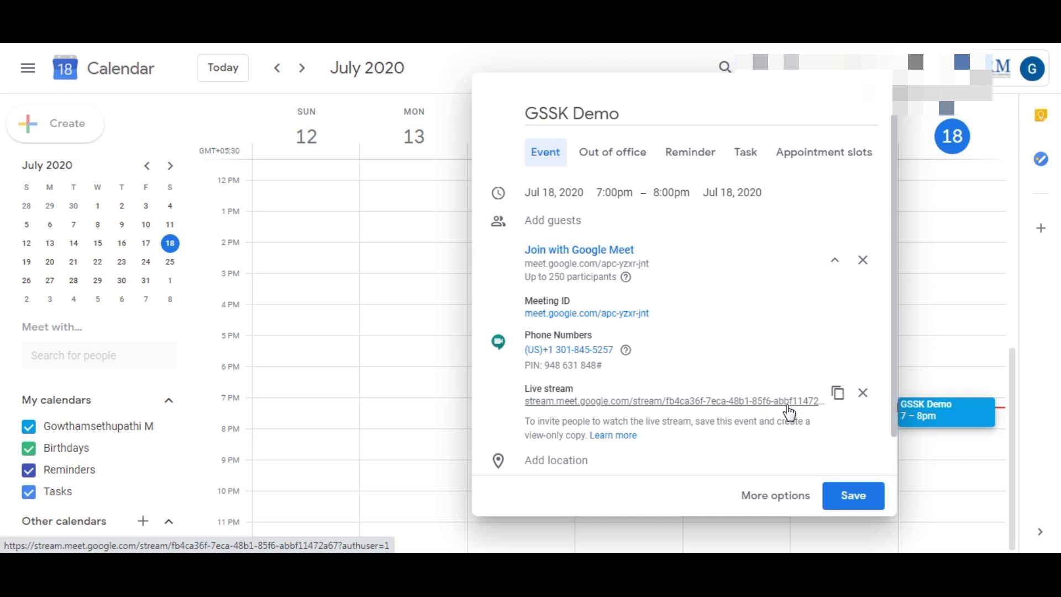
click(854, 496)
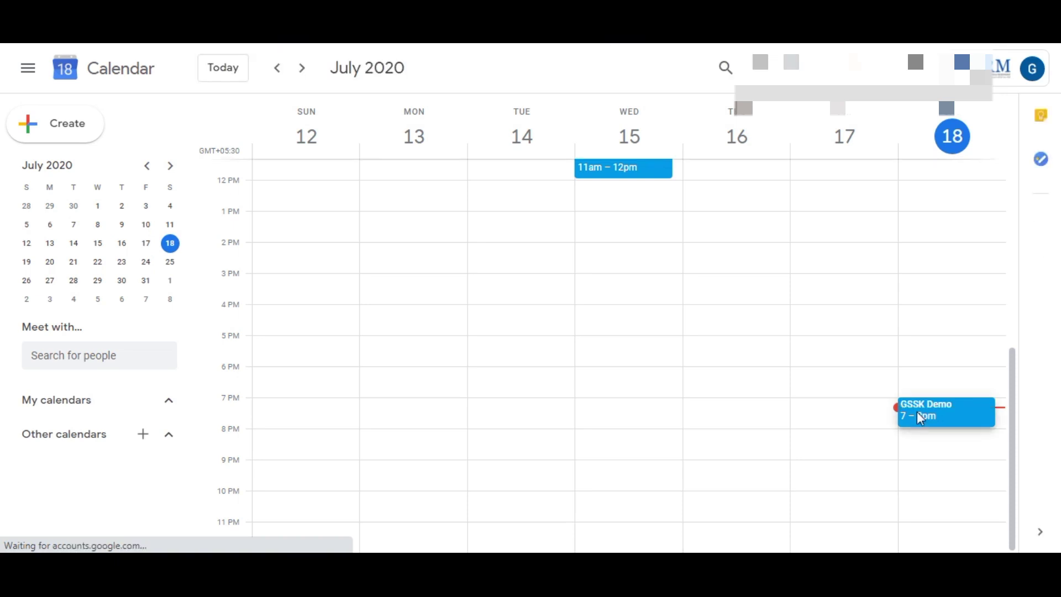
Open the GSSK Demo meeting, clearing the previous attendance checks and turning off the microphone and camera before joining.
click(926, 414)
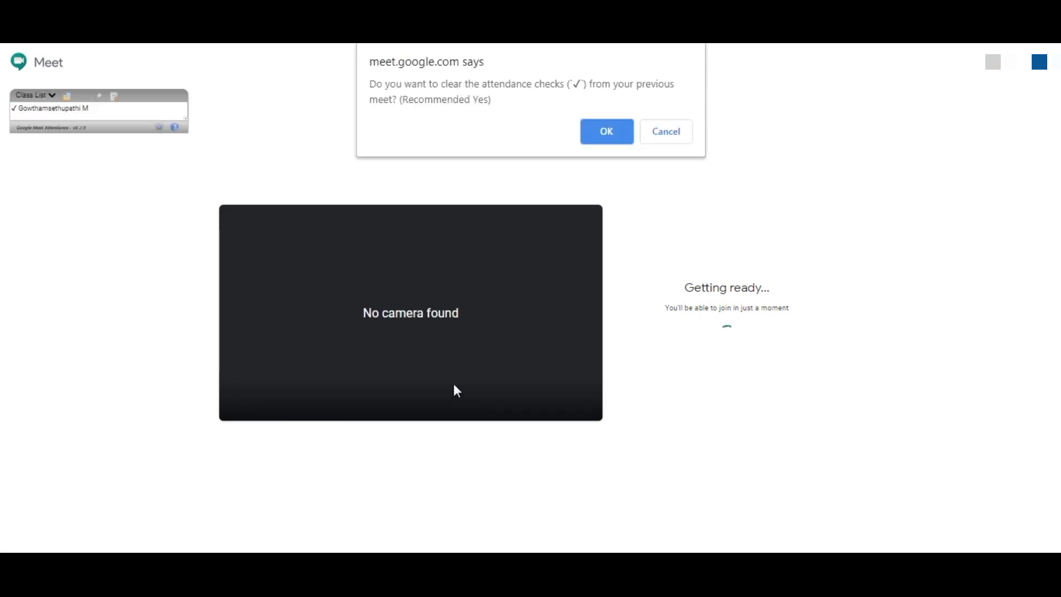
click(608, 130)
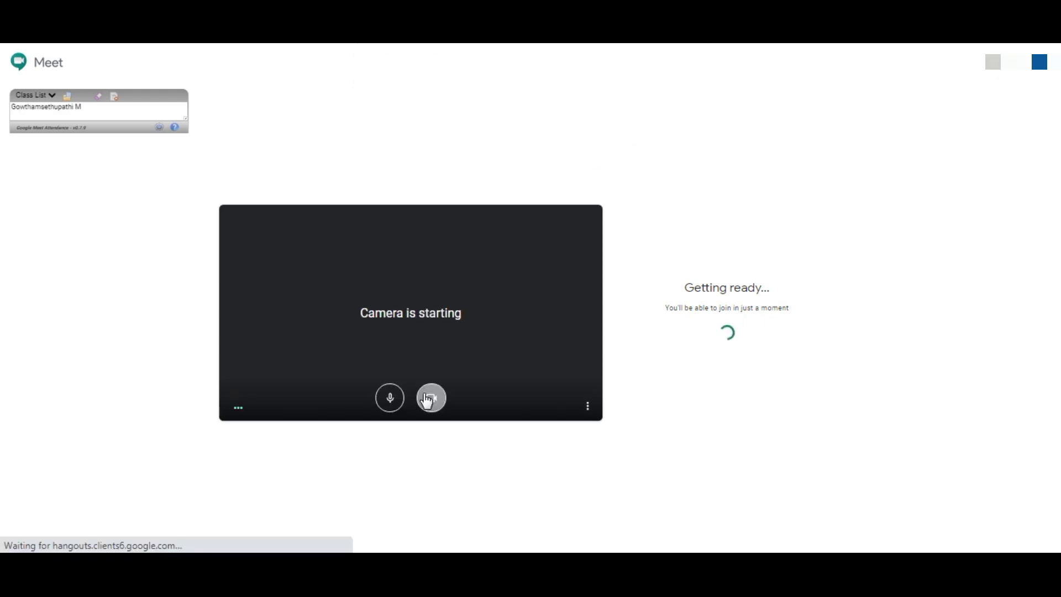
click(391, 398)
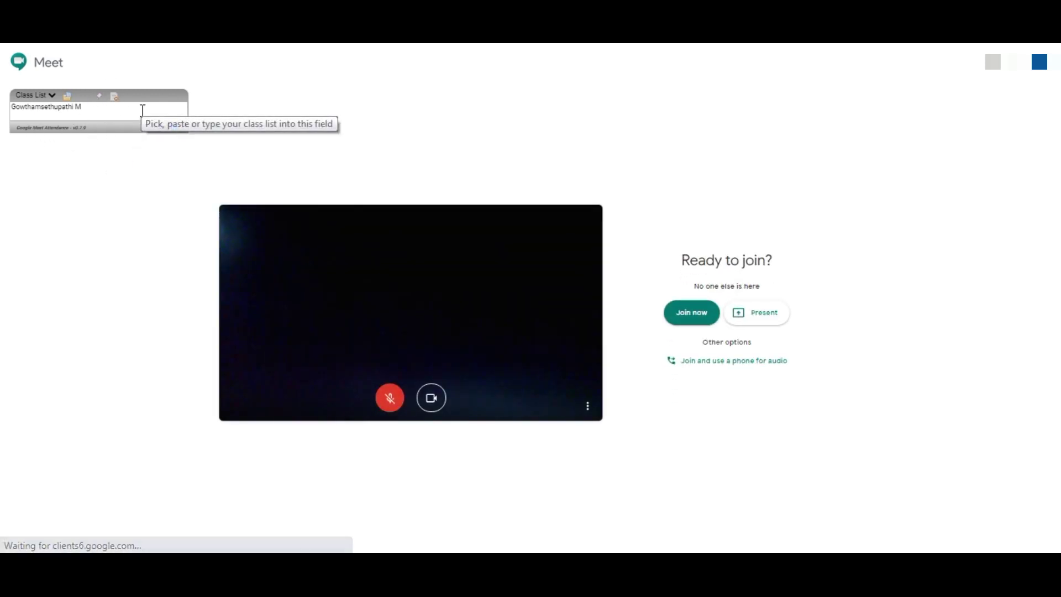
click(431, 398)
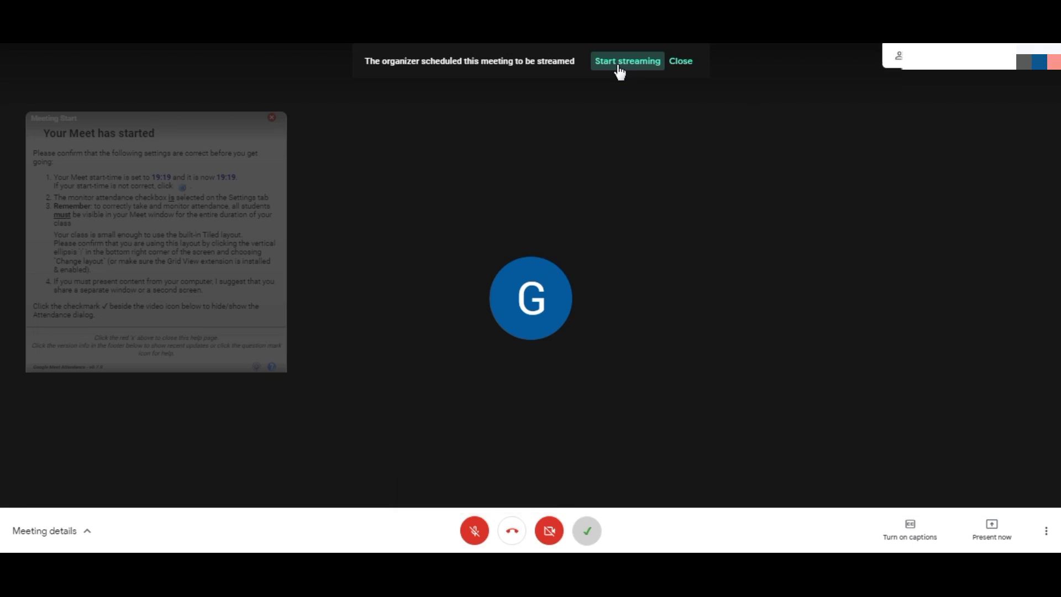
Start the scheduled live stream for the meeting and dismiss the attendance extension's Meeting Start notice.
click(620, 62)
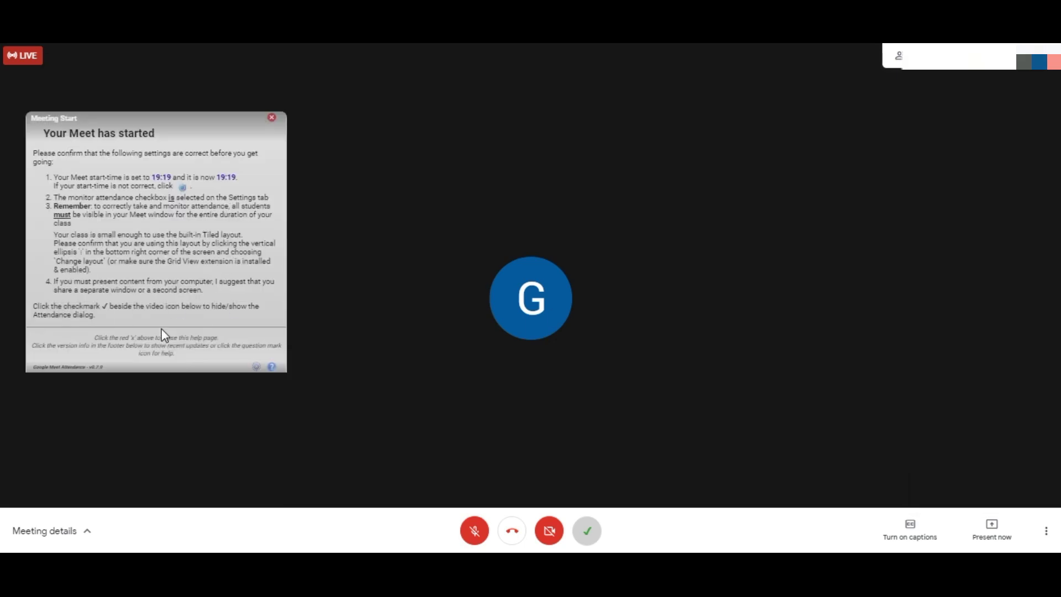
click(272, 117)
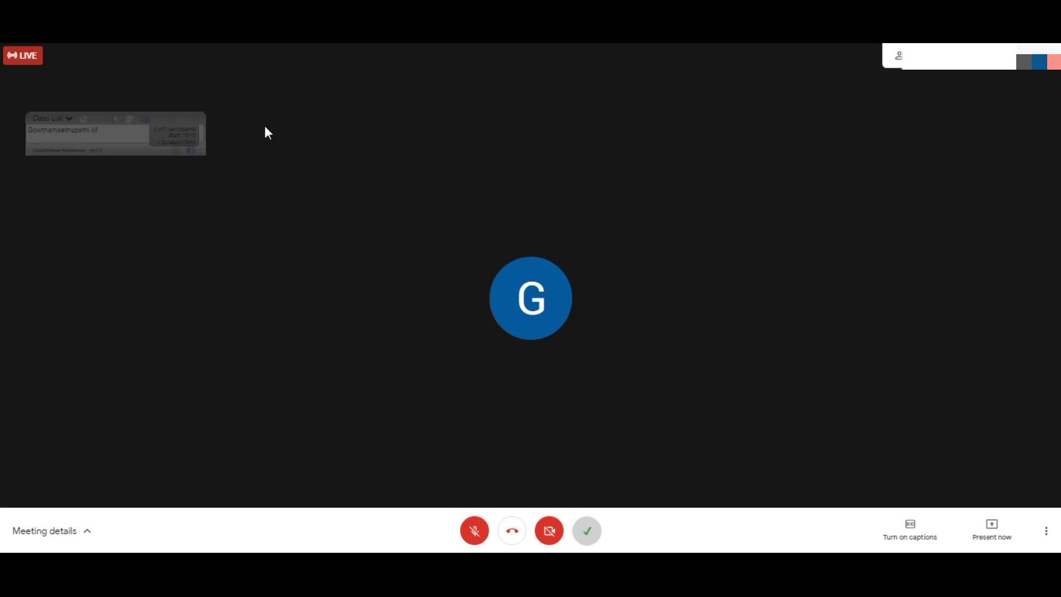
Review the attendance extension's class list, its v0.7.9 change notes and its settings, and close the settings.
click(126, 138)
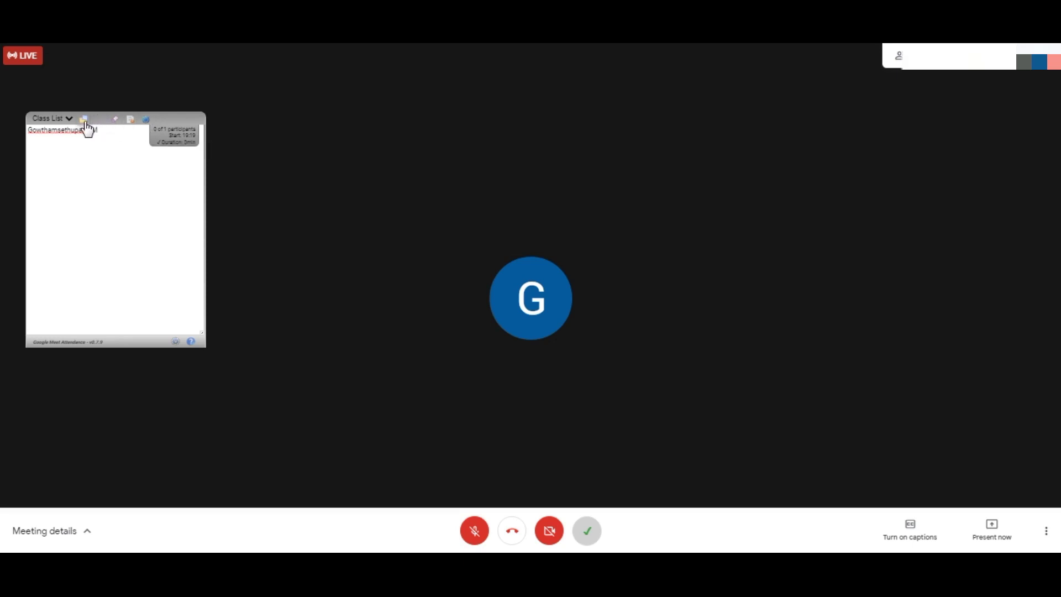
click(77, 346)
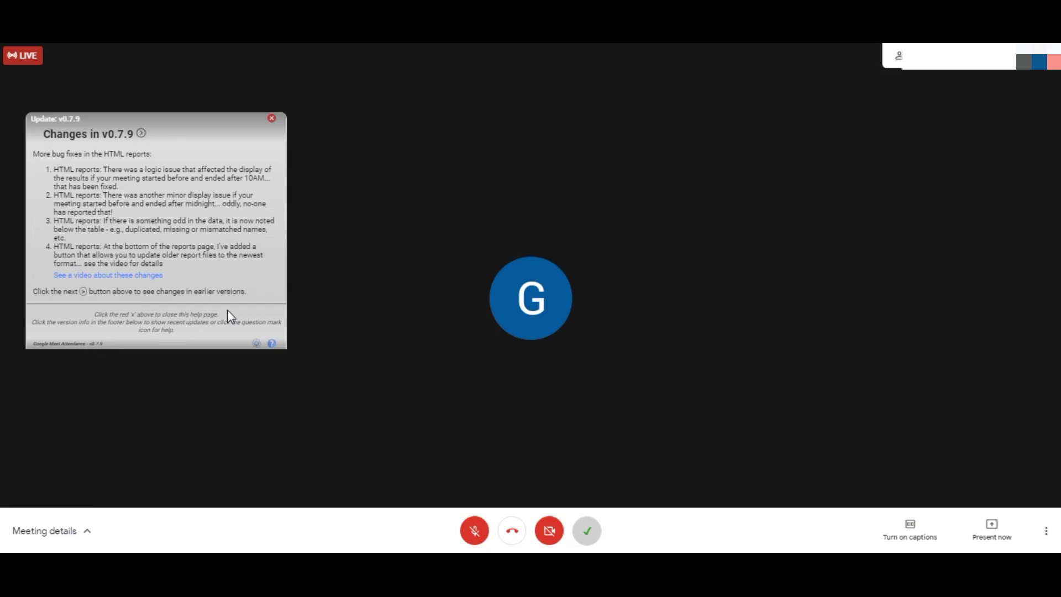
click(271, 118)
click(126, 137)
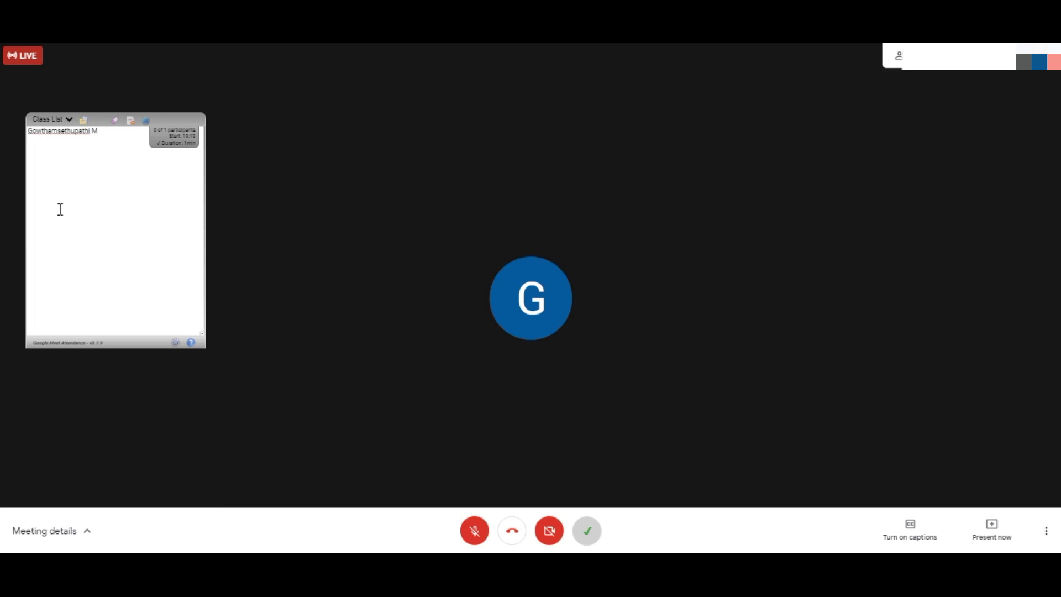
click(68, 350)
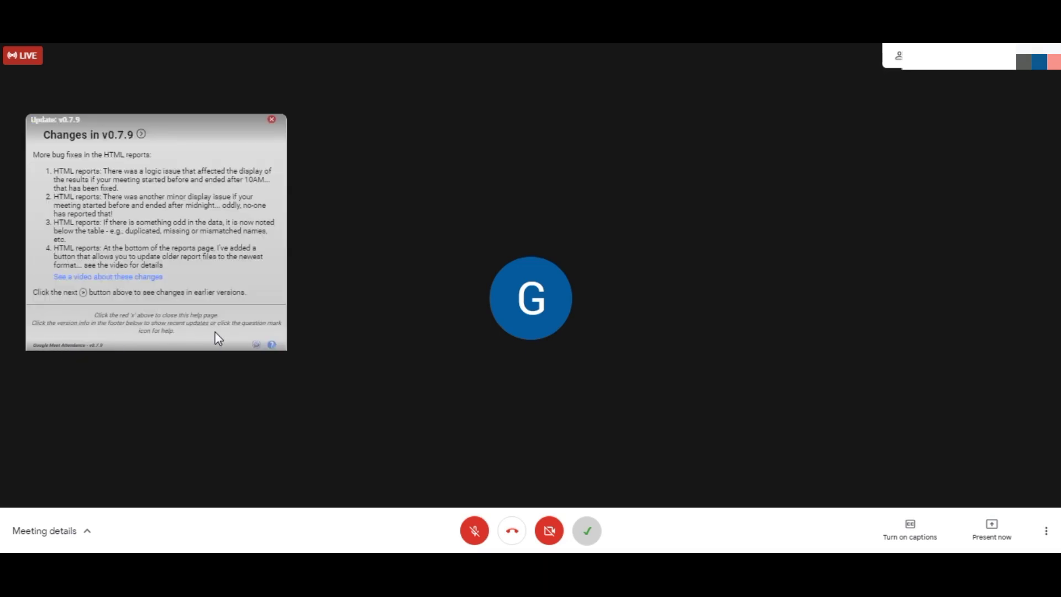
click(257, 346)
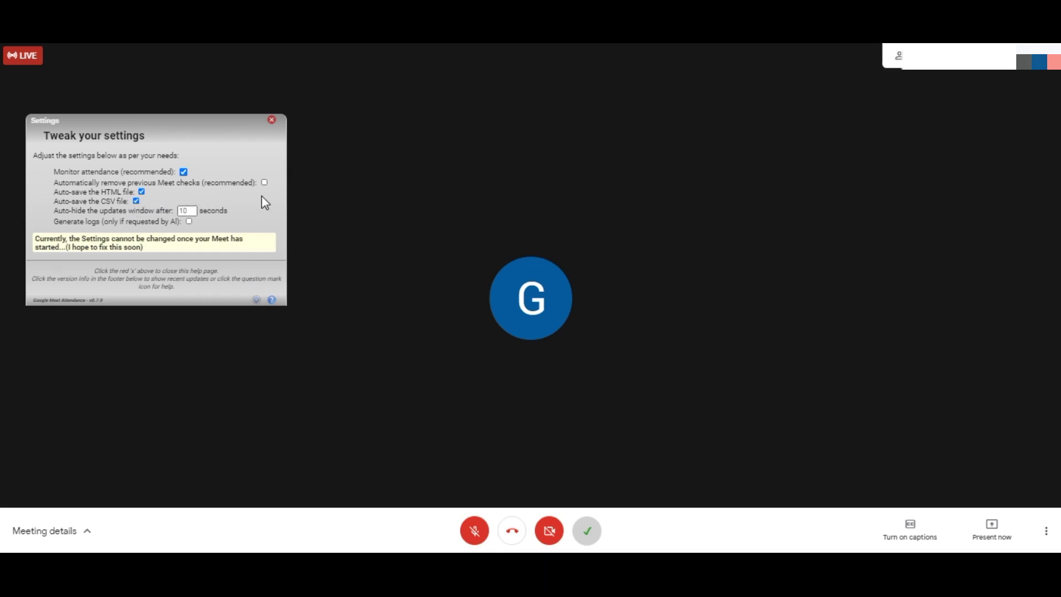
click(272, 120)
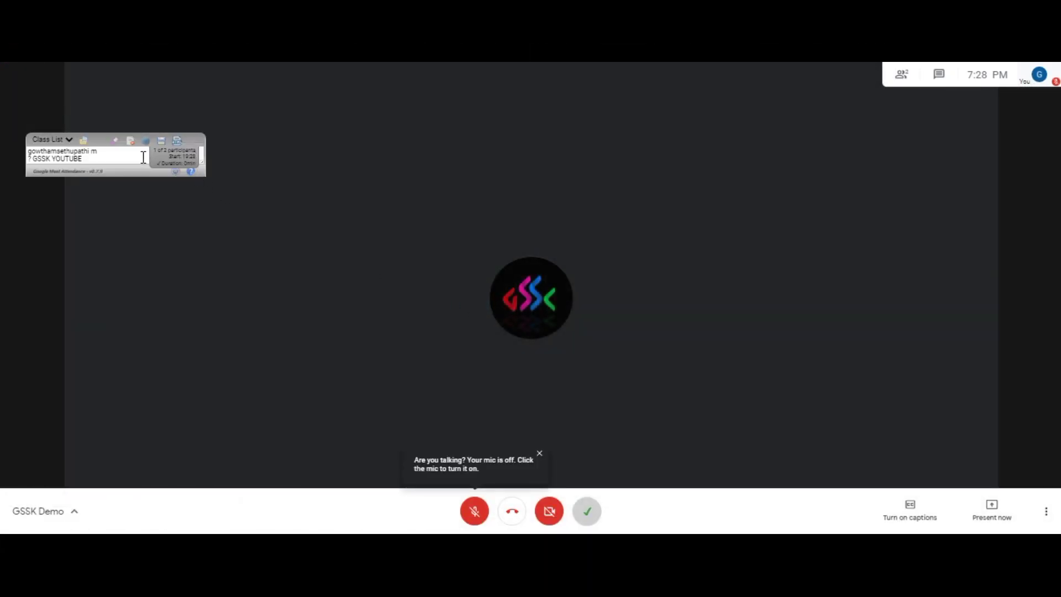
Inspect the participants in the expanded class list, and hide and show the Attendance dialog.
click(143, 157)
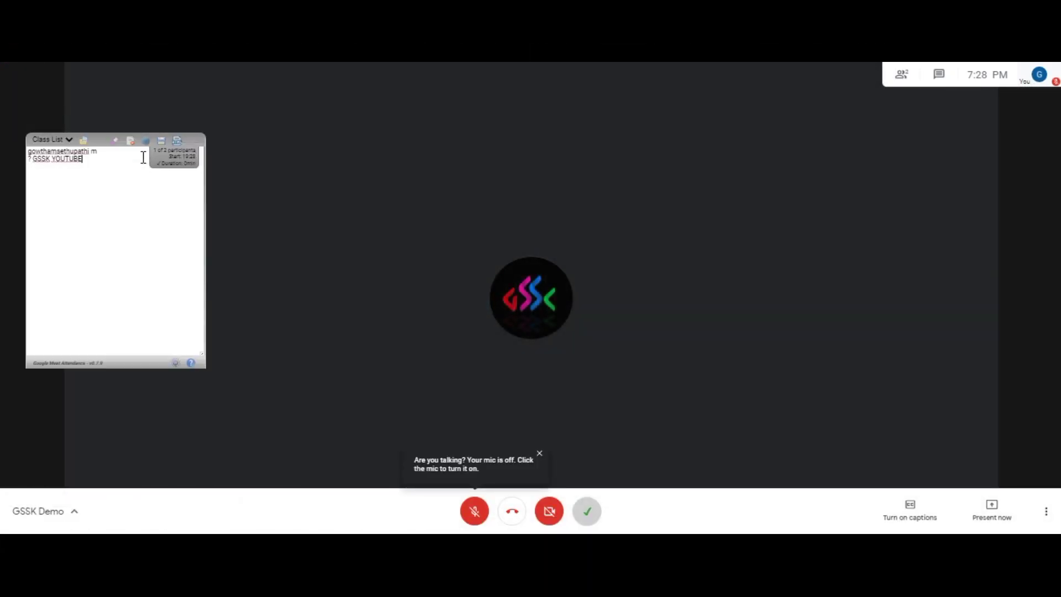
click(96, 159)
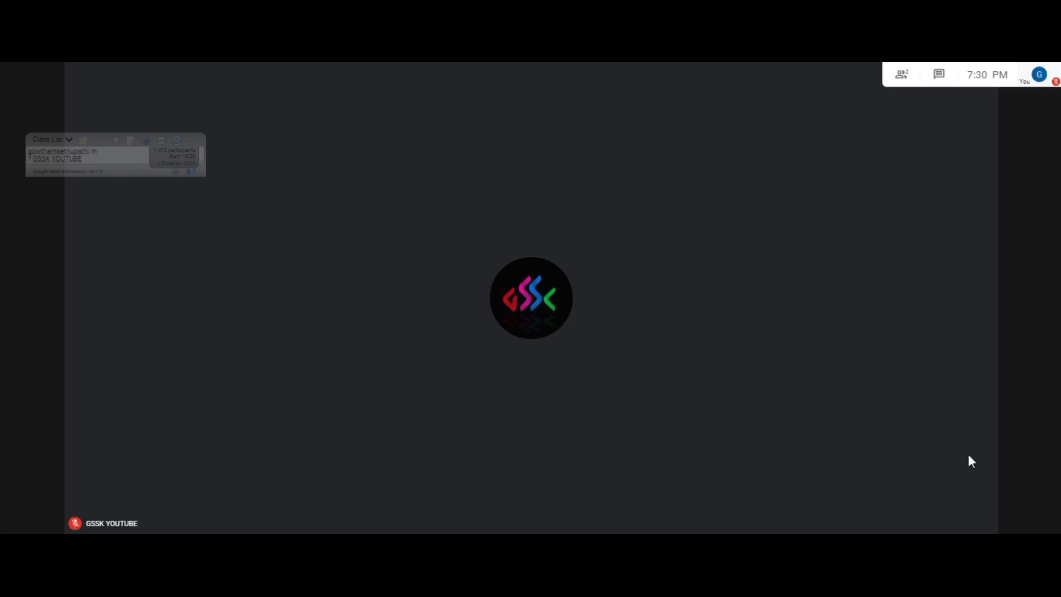
mouse_move(126, 169)
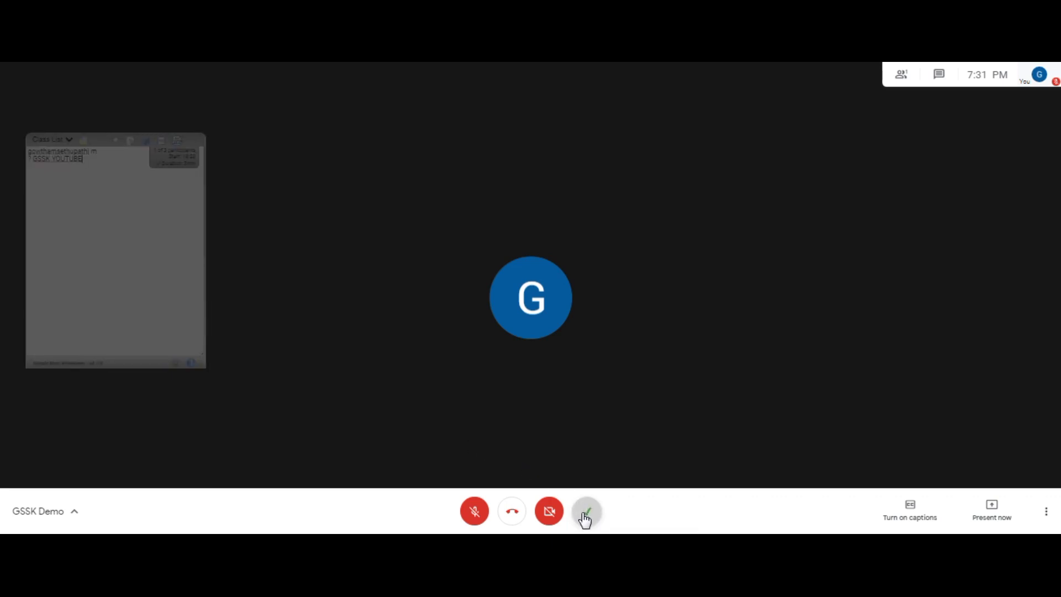
click(586, 519)
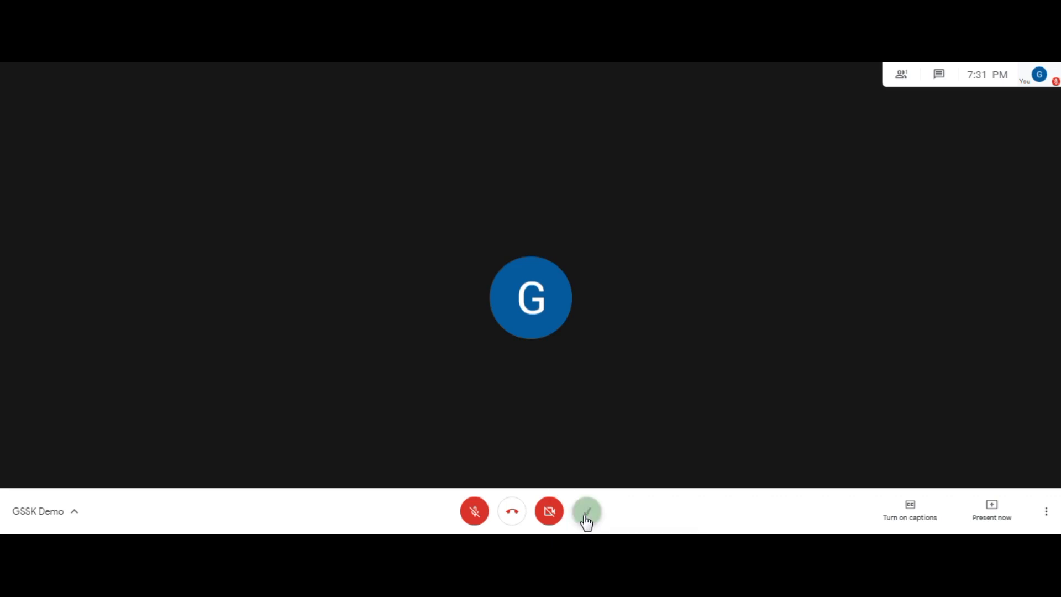
click(586, 519)
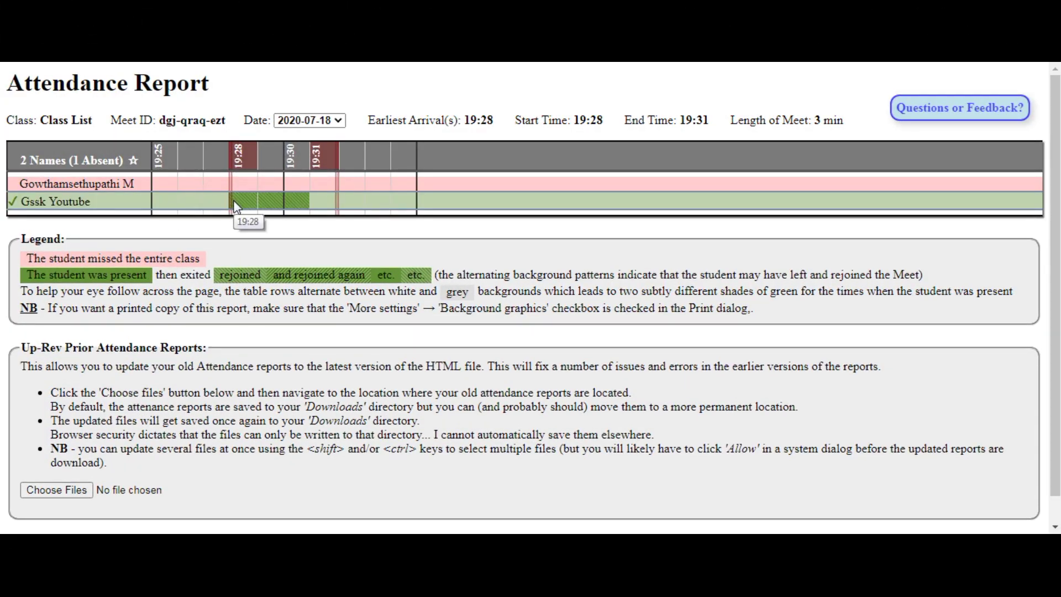
Examine the attendance CSV in Excel, dismissing the Office activation wizard, and switch back to the Attendance Report in the browser.
mouse_move(157, 213)
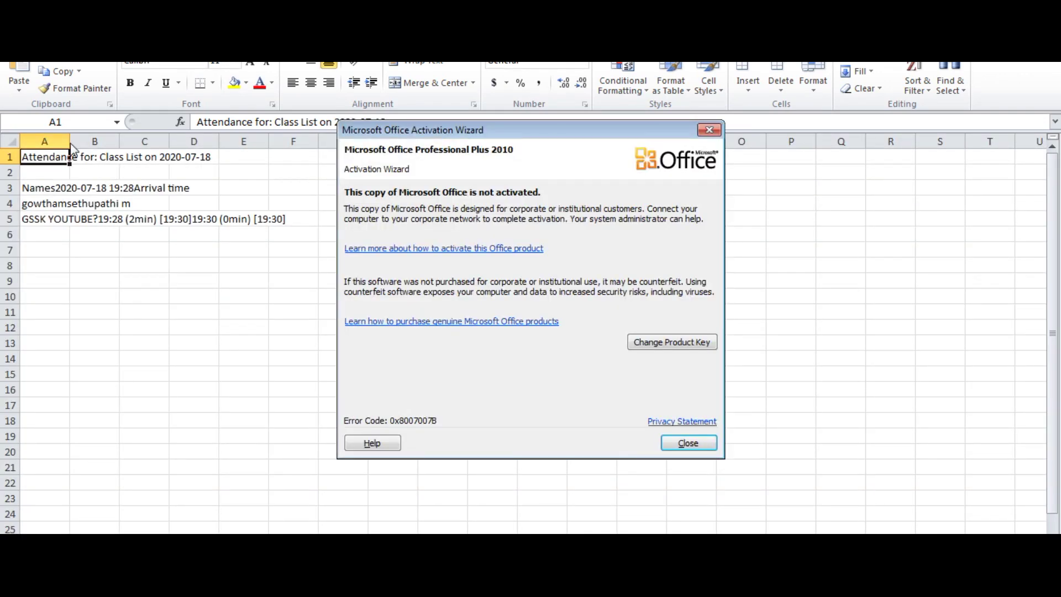
click(685, 442)
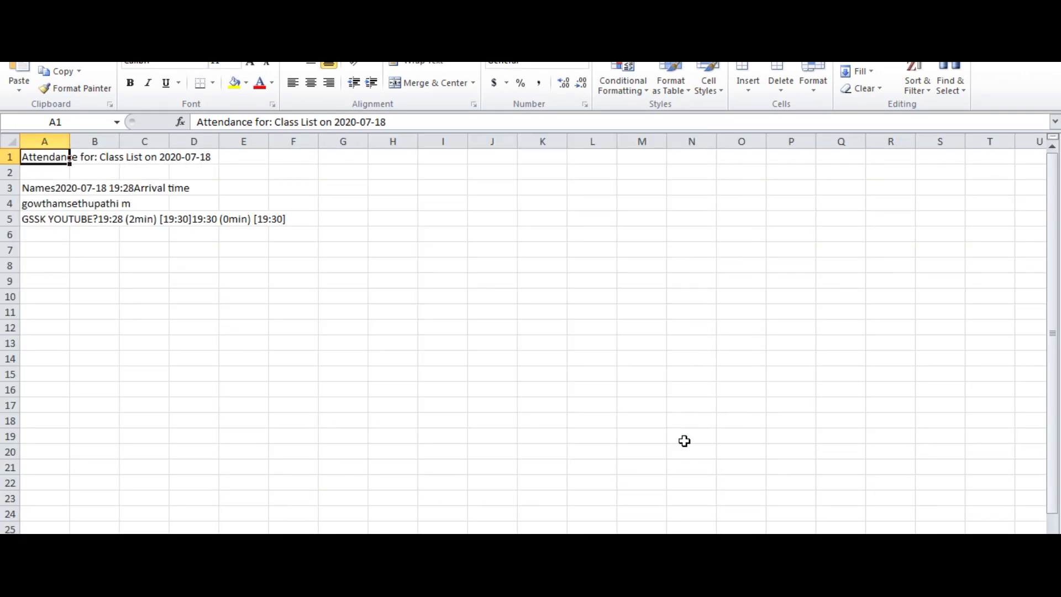
click(106, 221)
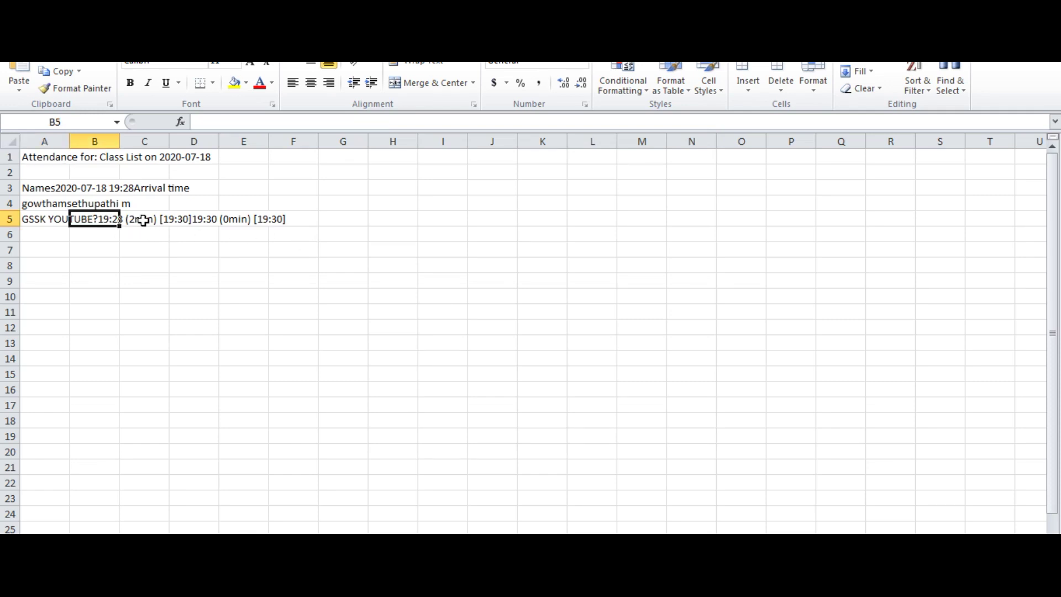
click(140, 220)
click(128, 235)
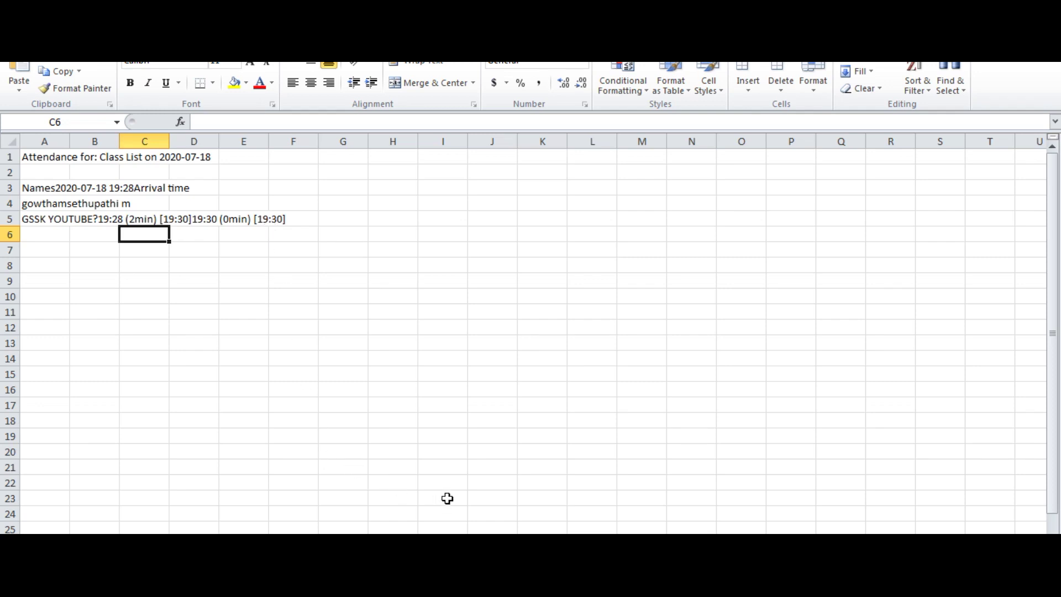
key(alt+Tab)
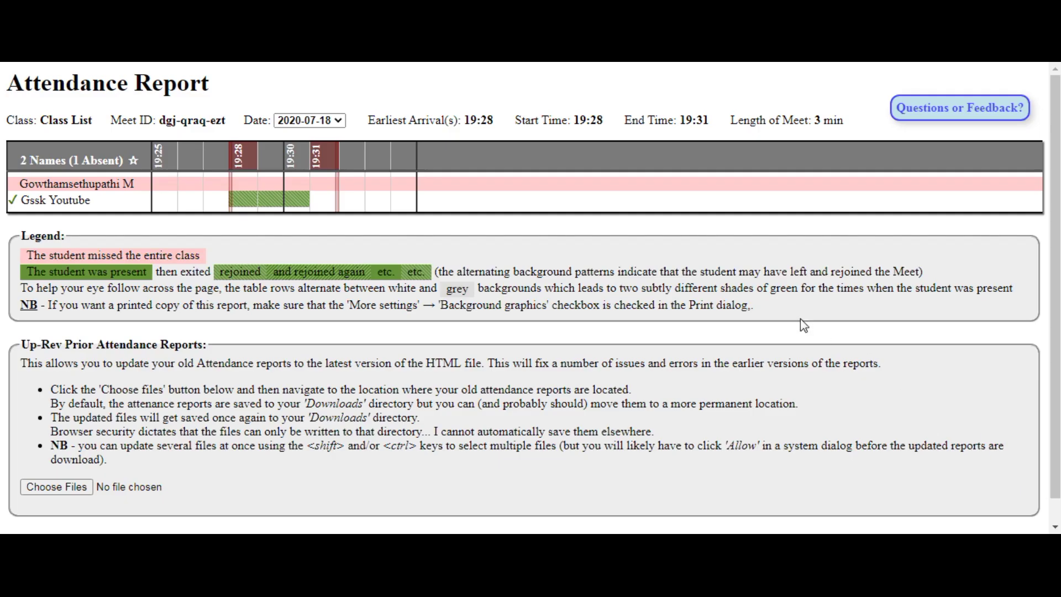